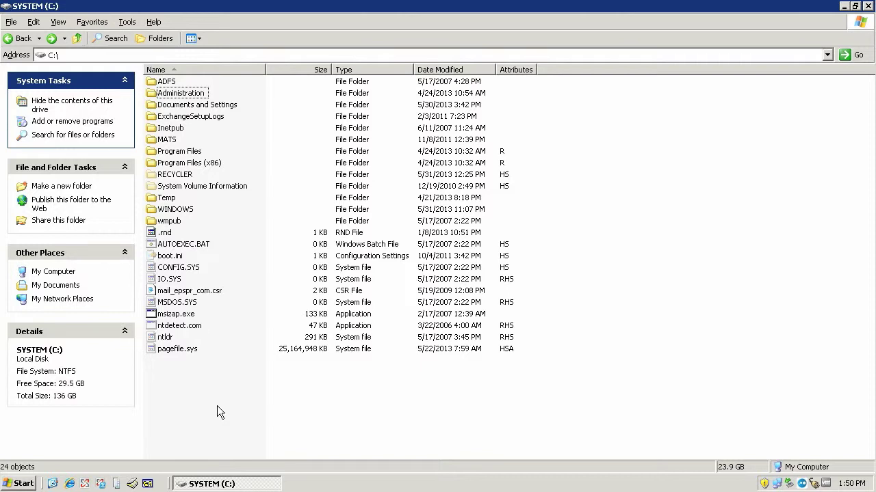
Open C:\Administration\Downloads and select owasmime.msi, then the Microsoft Windows Server 2003 SP-2 64-bit folder.
key(space)
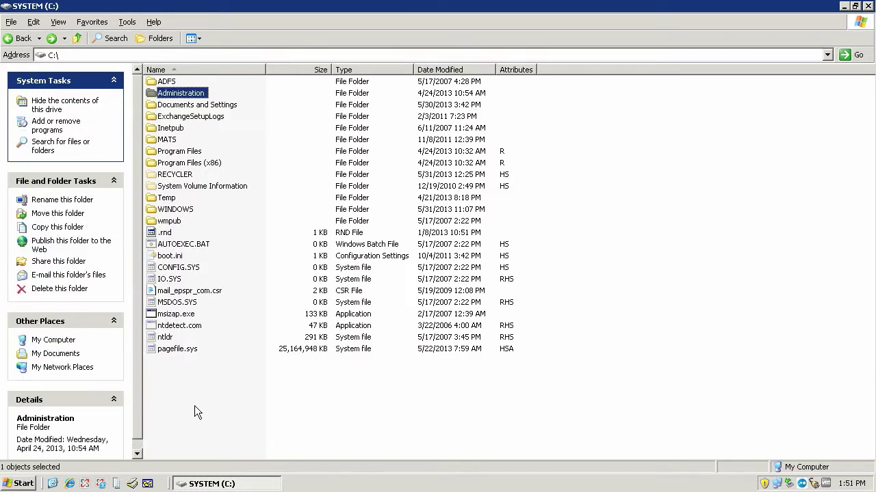
click(194, 405)
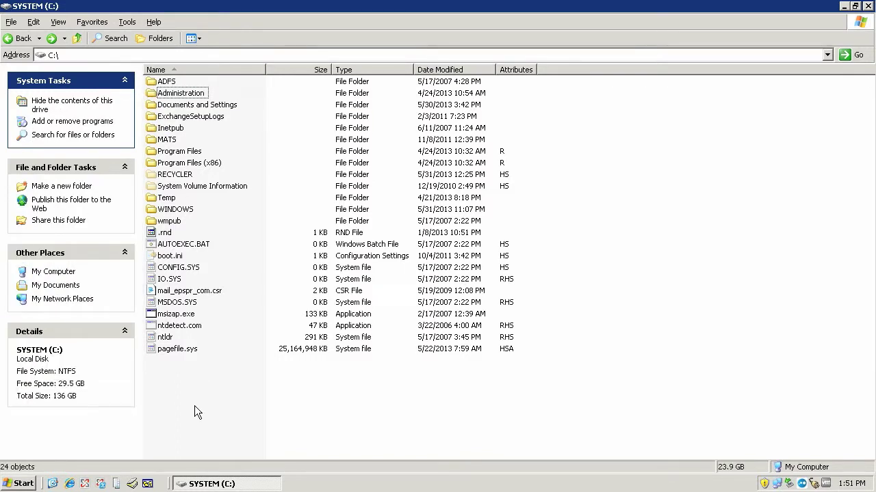
click(154, 95)
double_click(153, 97)
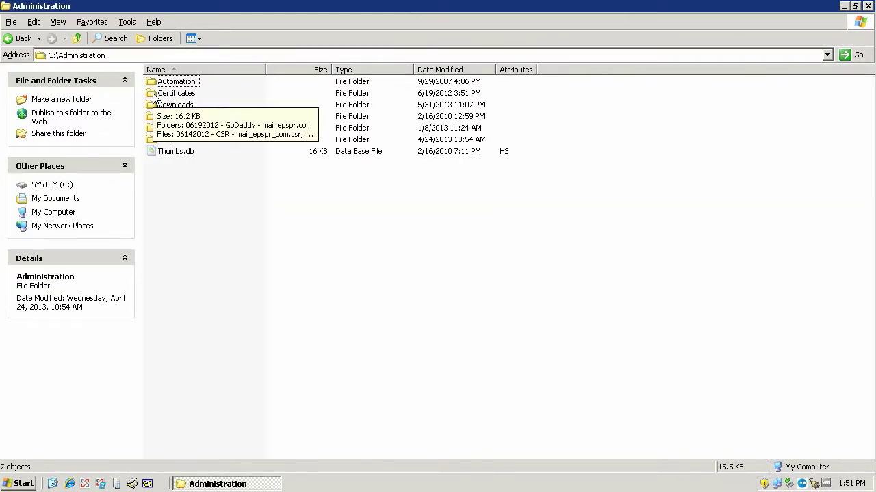
double_click(153, 107)
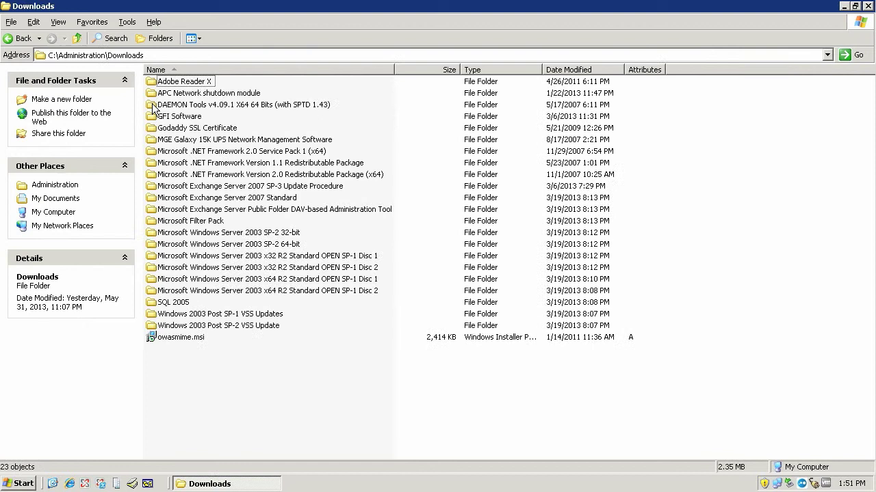
click(152, 339)
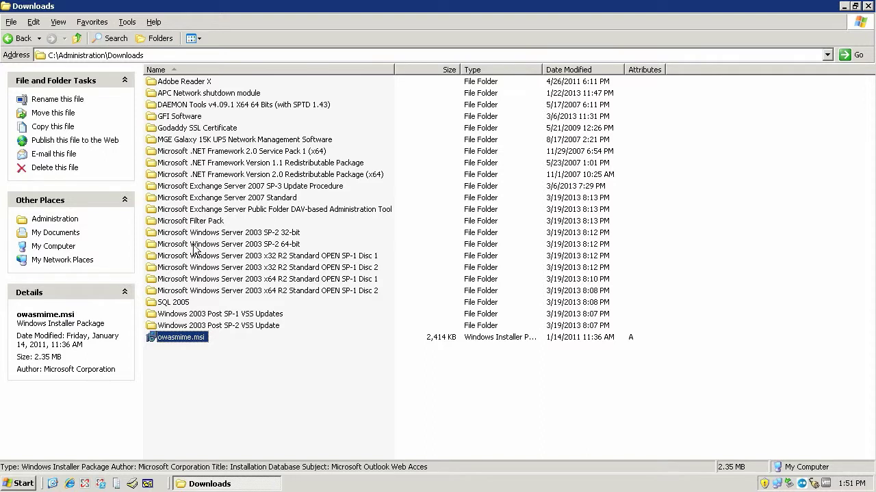
click(153, 248)
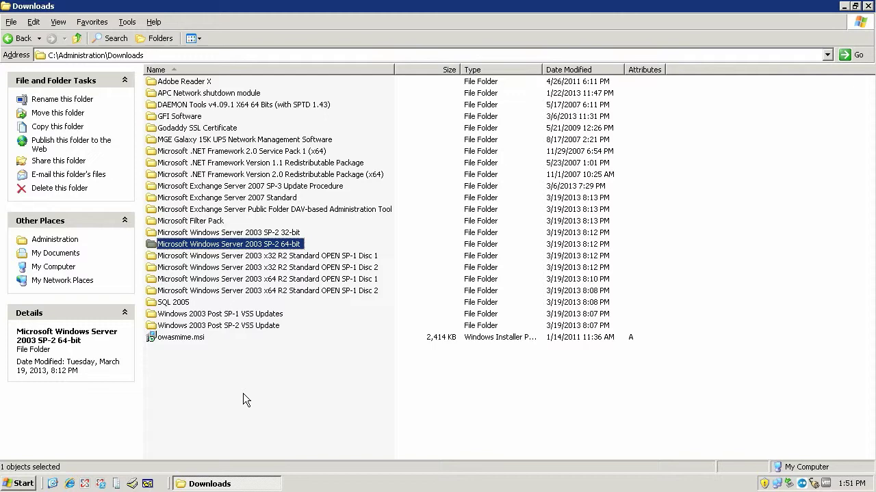
Delete the Microsoft Windows Server 2003 SP-2 64-bit folder and owasmime.msi from Downloads.
key(Delete)
key(Return)
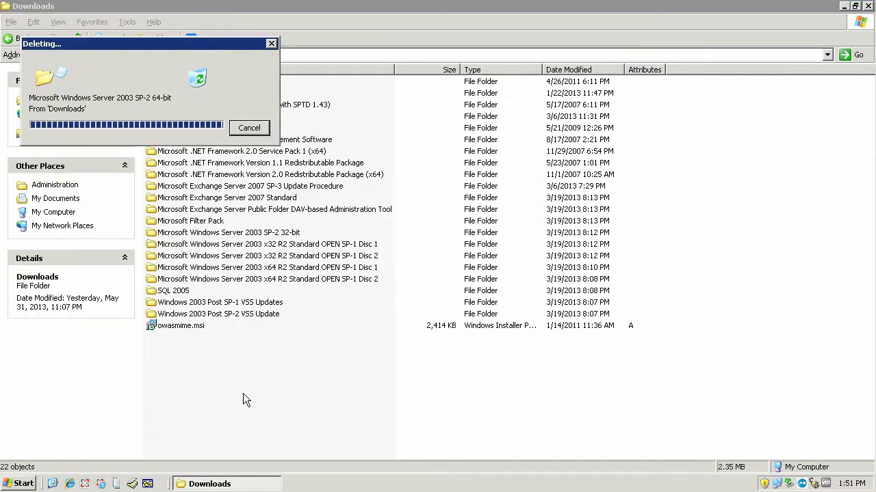
click(158, 327)
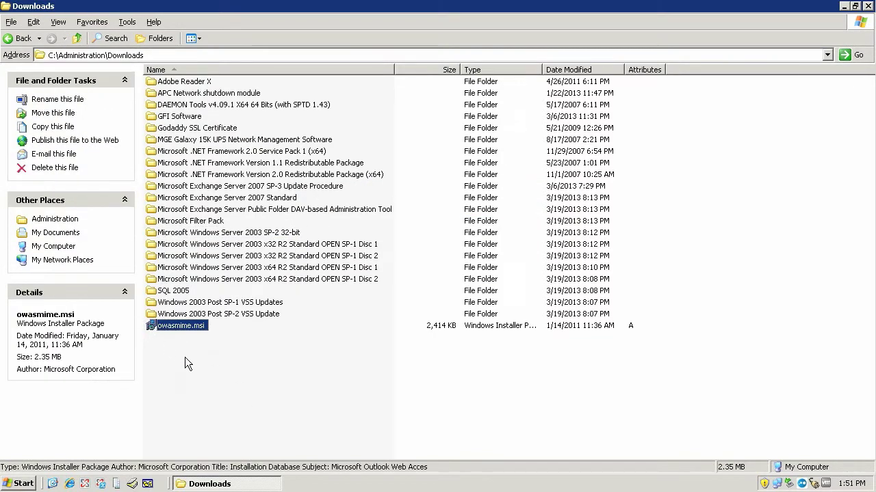
key(Delete)
key(Return)
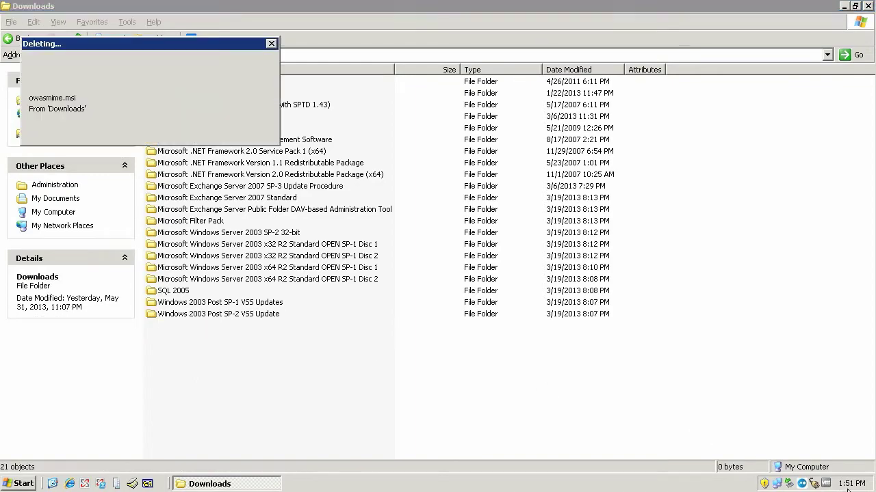
Empty the Recycle Bin of the 2 deleted items and return to the Downloads window.
click(843, 5)
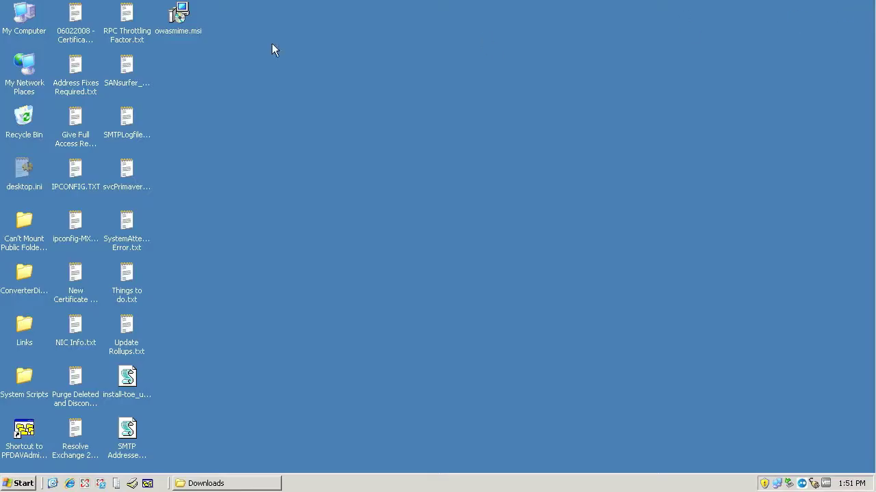
right_click(33, 113)
click(49, 142)
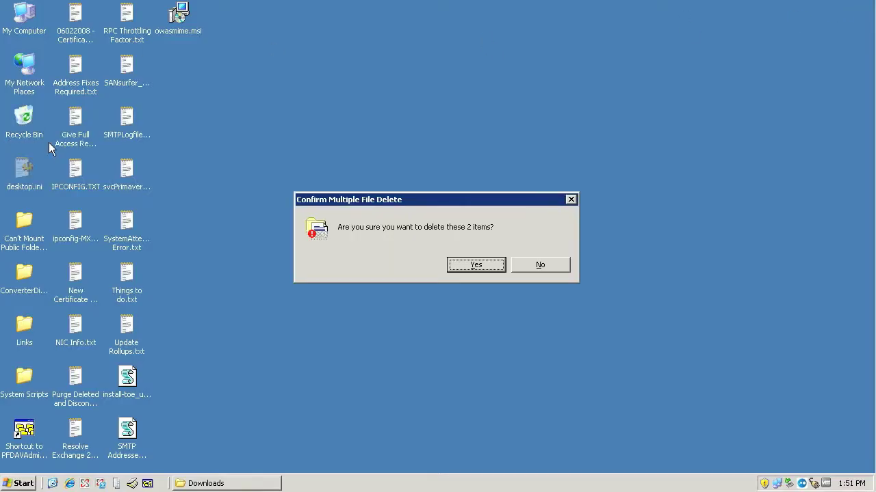
key(Return)
click(212, 483)
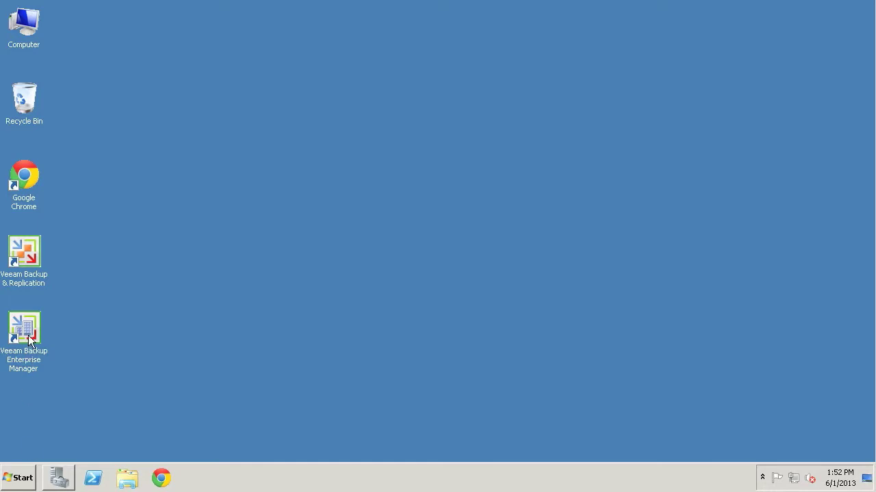
Launch Veeam Backup Enterprise Manager from its desktop shortcut.
click(24, 328)
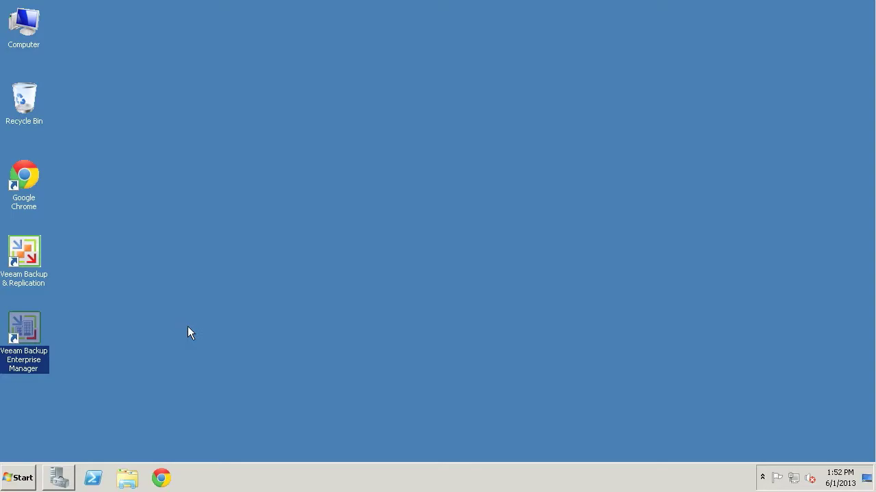
double_click(29, 331)
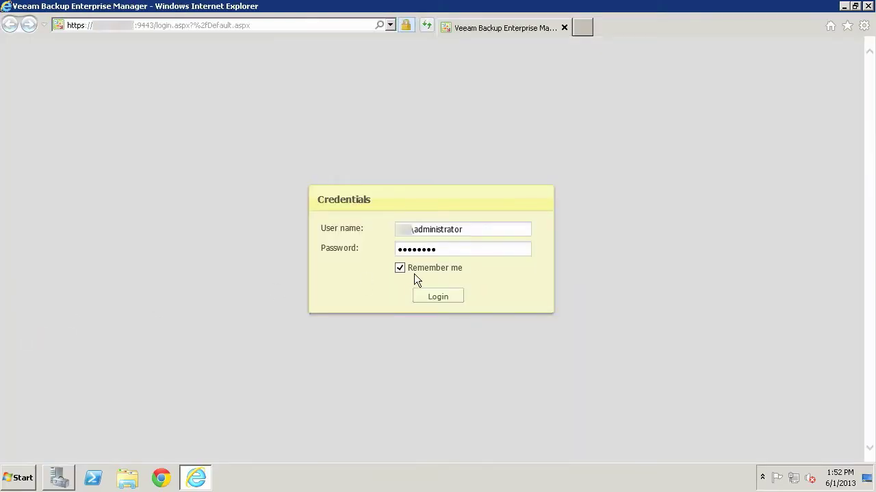
Log in and highlight the 311 MB/s processing speed on the Last 24 hours dashboard.
click(438, 297)
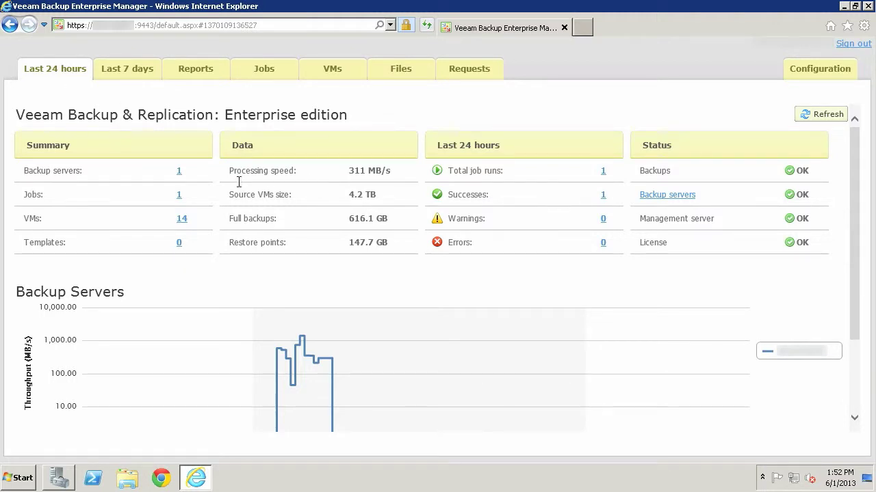
drag(230, 170, 391, 173)
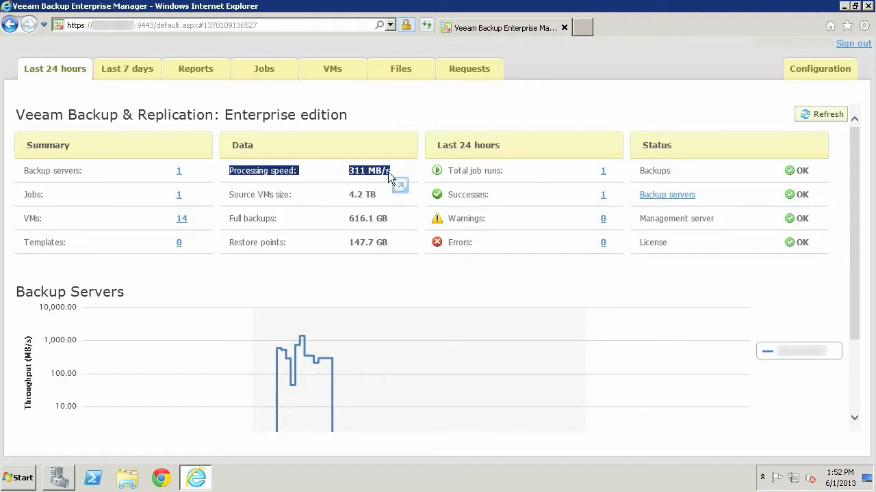
click(240, 189)
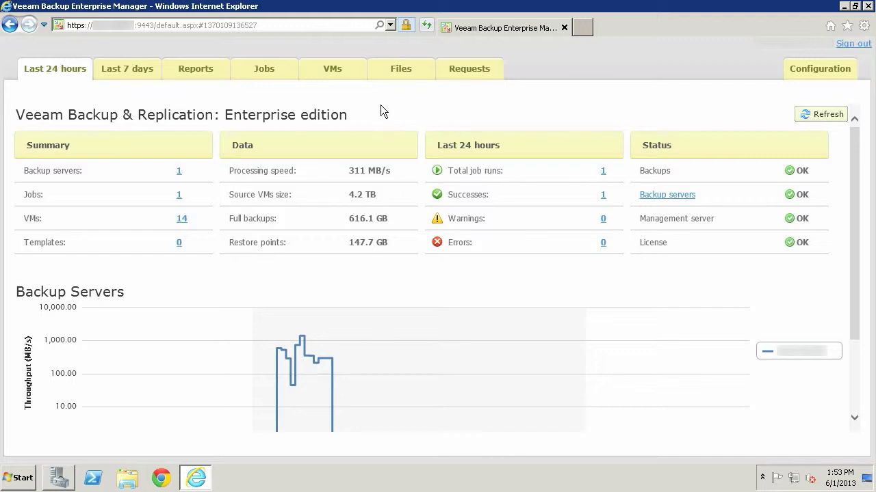
In the Files view, pick the virtual machine whose backup to browse.
click(399, 72)
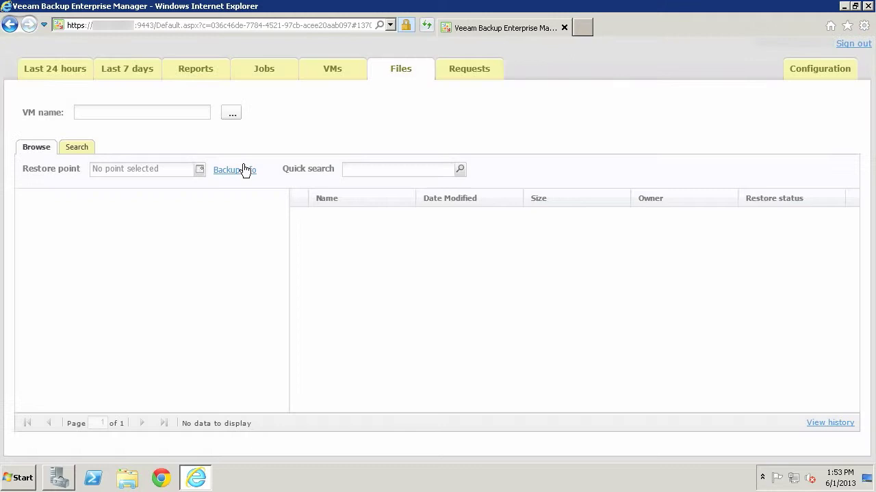
click(125, 113)
click(233, 114)
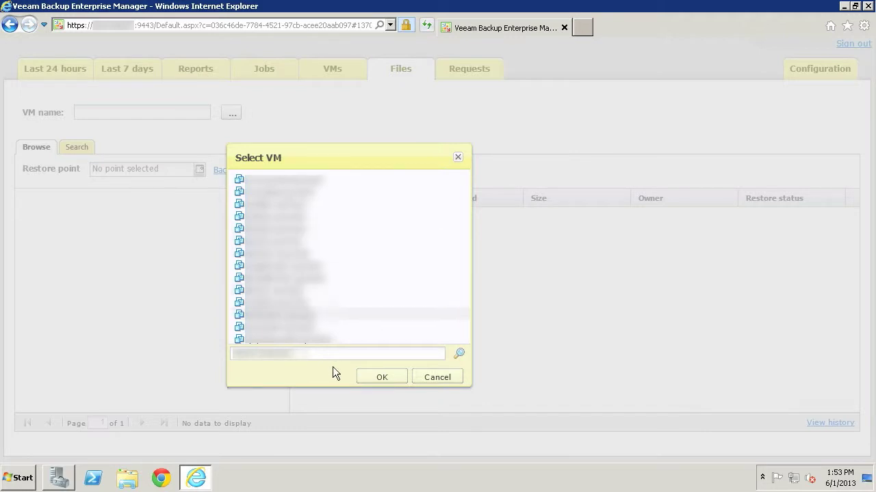
click(376, 377)
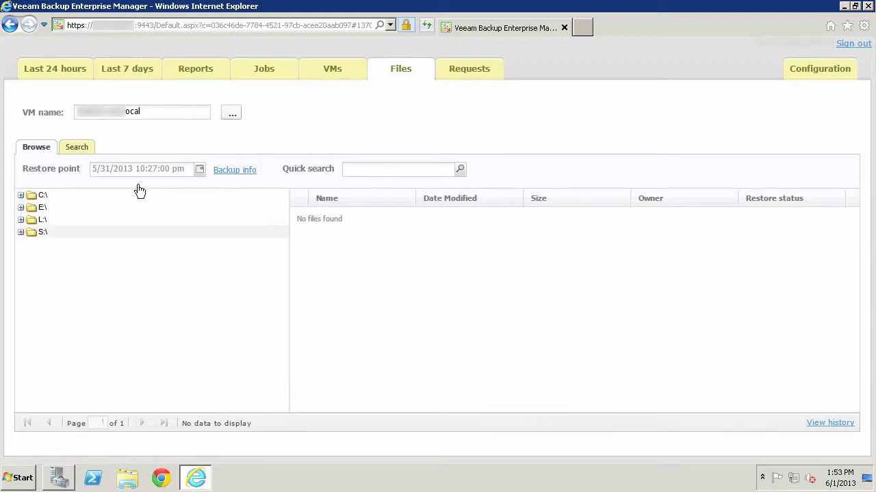
Set the restore point to 5/30/2013 10:27:00 pm.
click(199, 168)
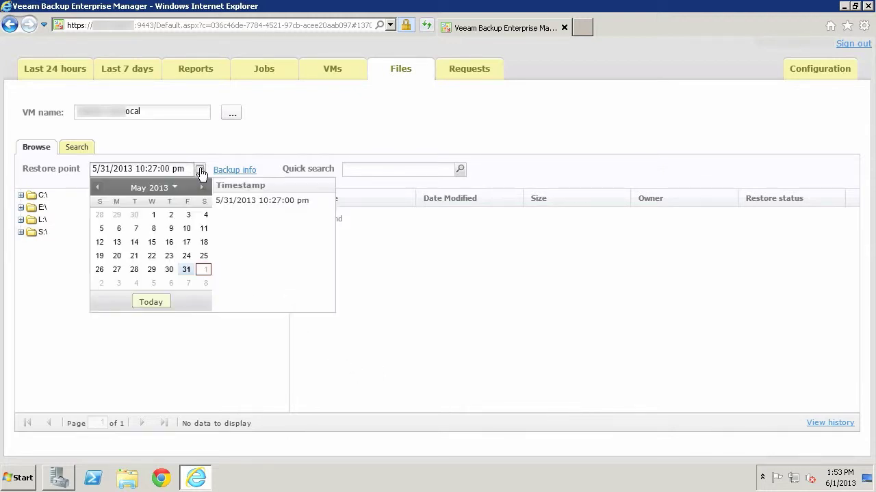
click(173, 269)
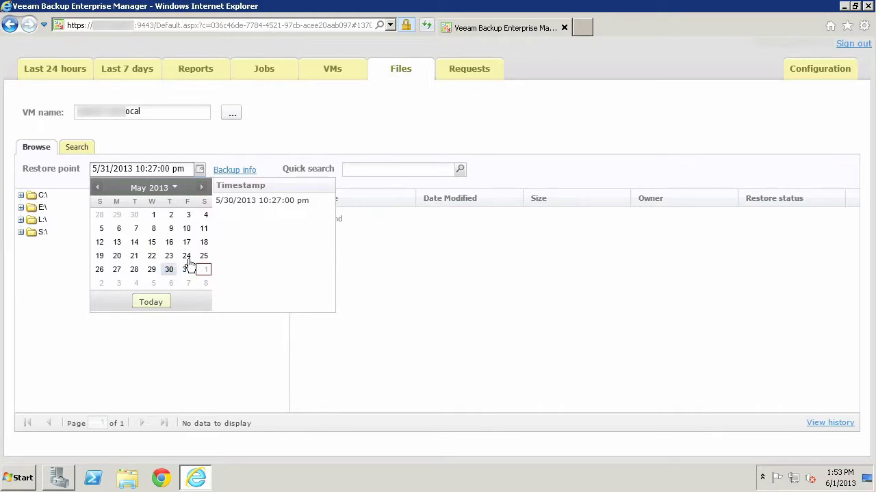
click(250, 202)
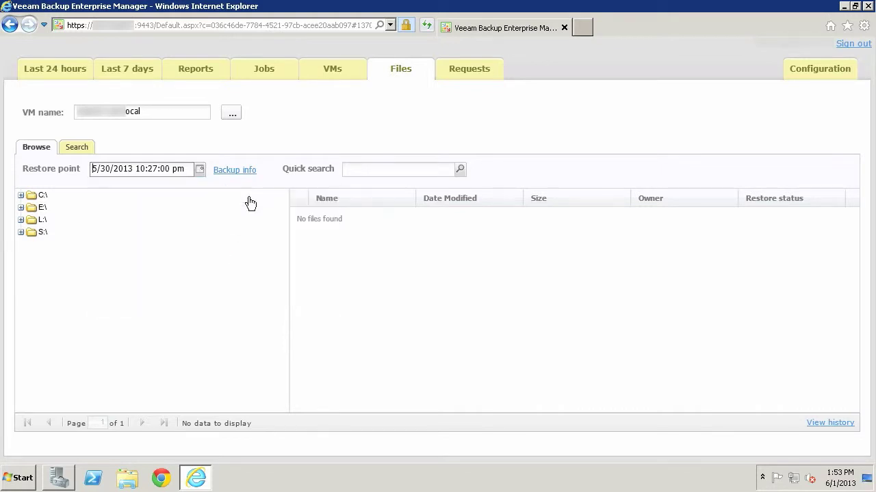
Expand C:\ > Administration > Downloads in the backup and select owasmime.msi.
click(20, 197)
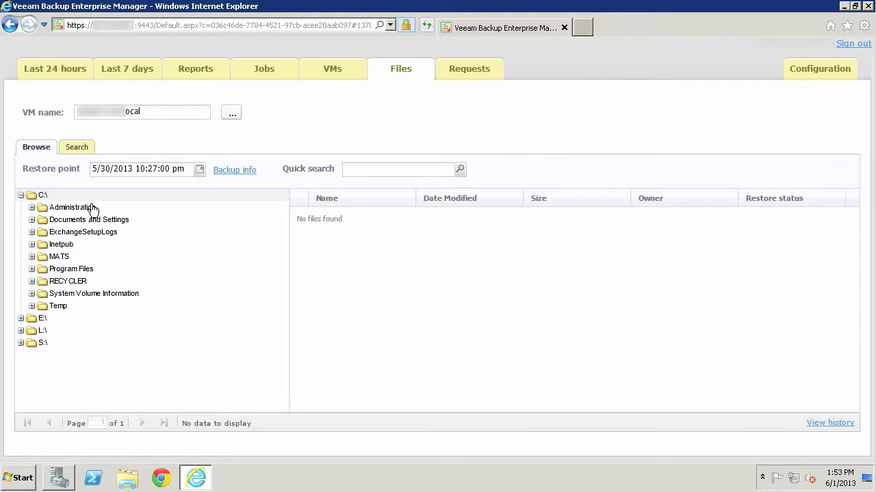
click(32, 208)
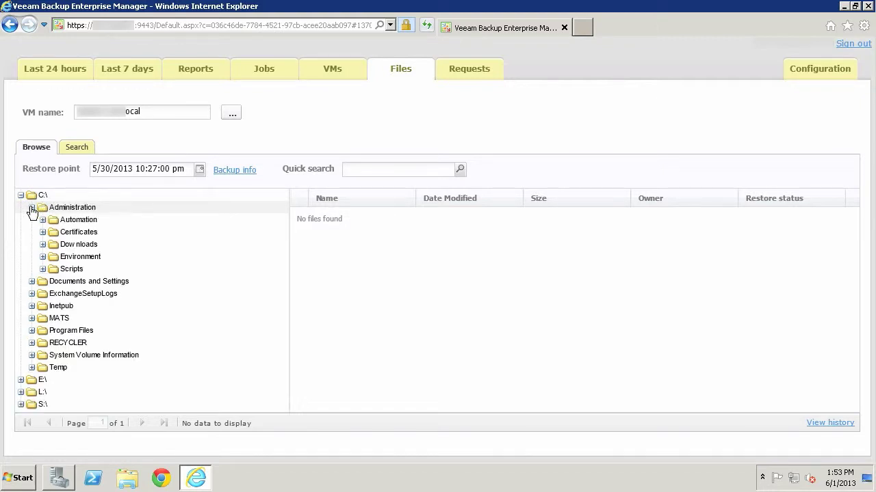
click(79, 246)
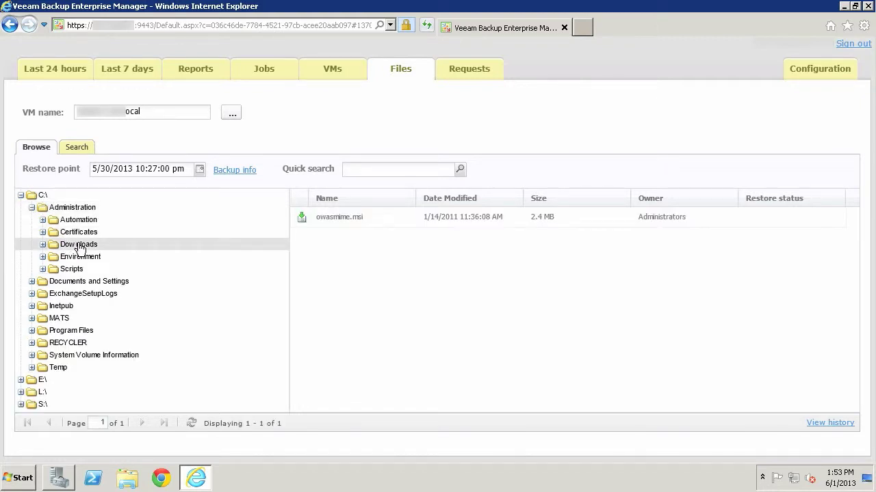
click(364, 218)
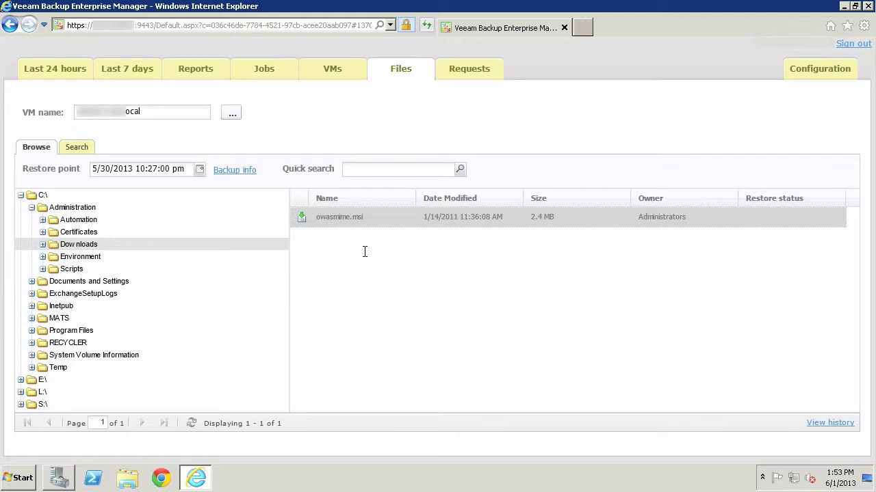
click(357, 168)
Show the advanced search criteria on the Files Search page.
click(80, 148)
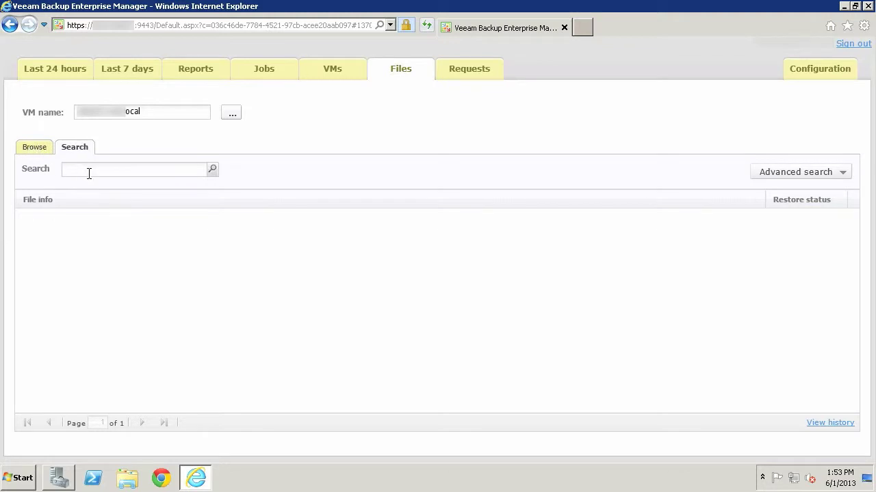
click(795, 172)
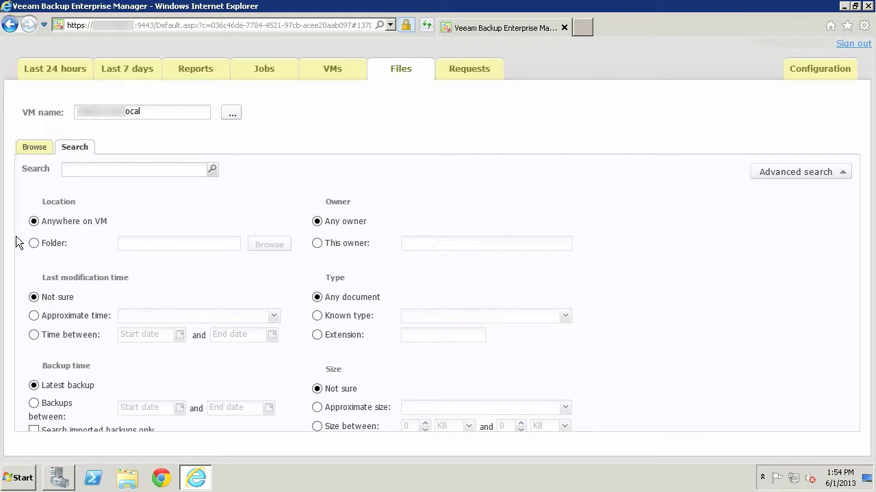
Back on Browse, start a restore of owasmime.msi but decline restoring to its original location.
drag(44, 222, 115, 221)
click(36, 149)
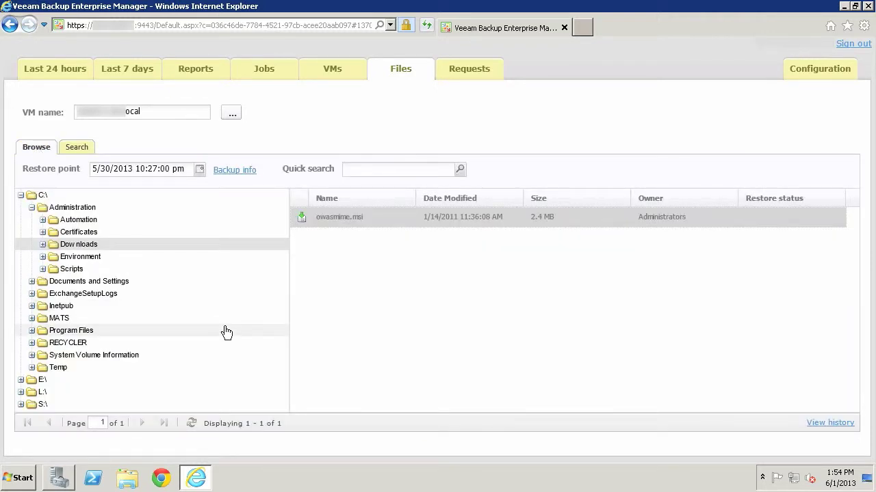
right_click(329, 216)
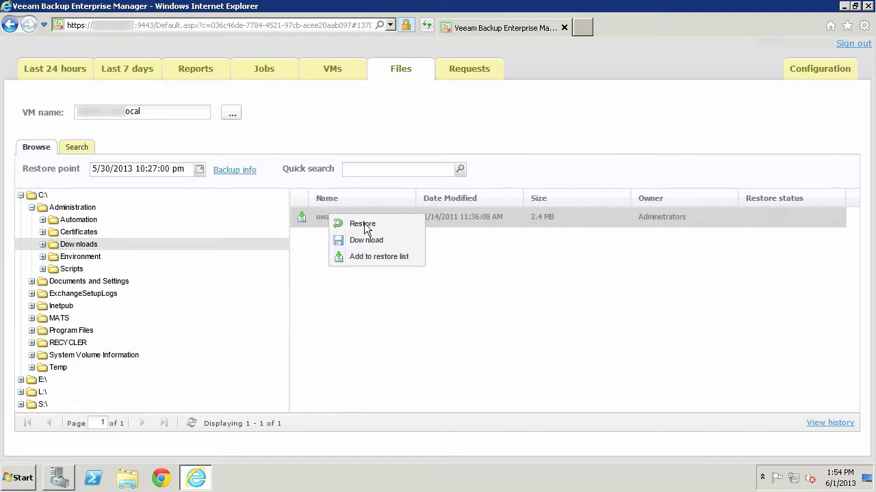
click(362, 225)
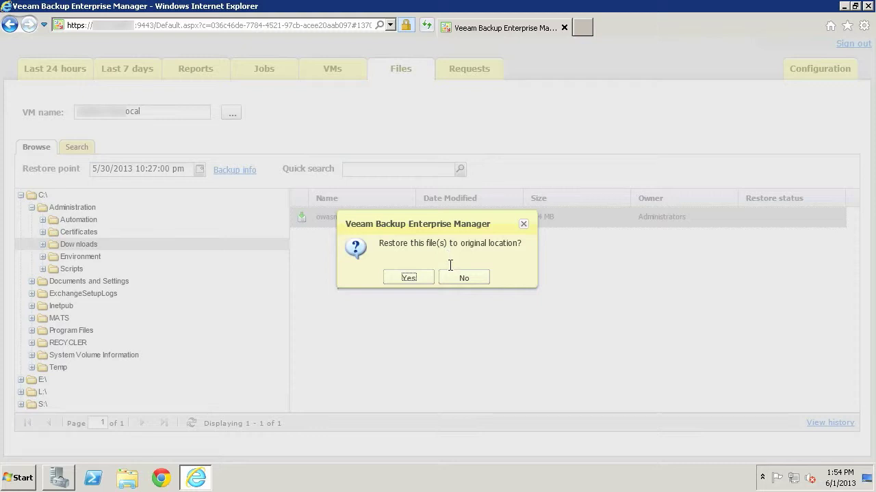
click(454, 278)
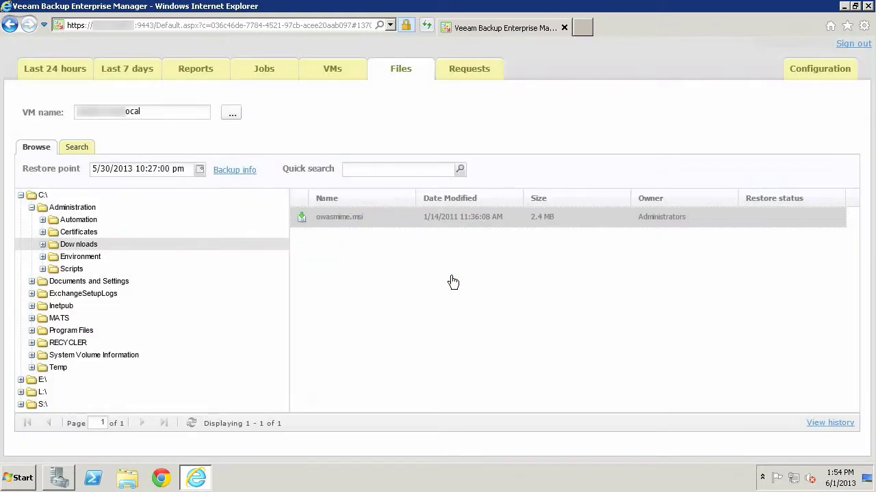
Add owasmime.msi and the Microsoft Windows Server 2003 SP-2 64-bit folder to the restore list.
right_click(345, 218)
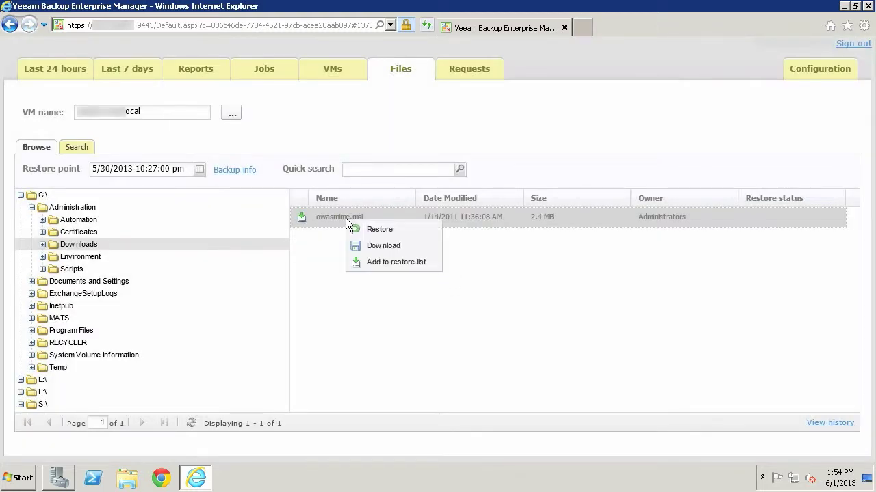
click(396, 264)
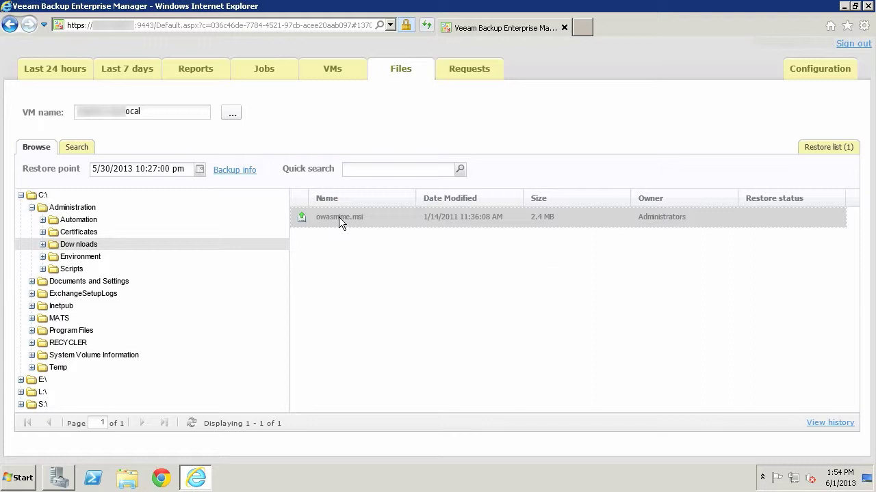
click(43, 245)
drag(285, 278, 286, 313)
click(168, 319)
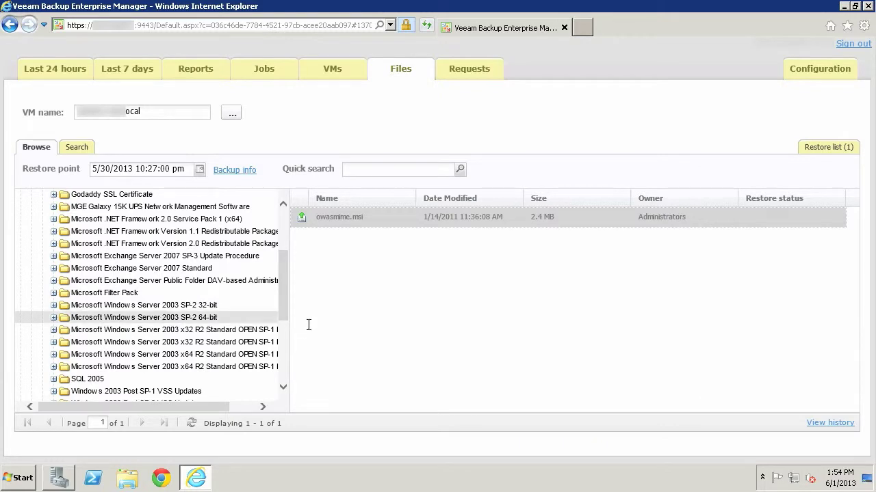
right_click(194, 322)
click(223, 362)
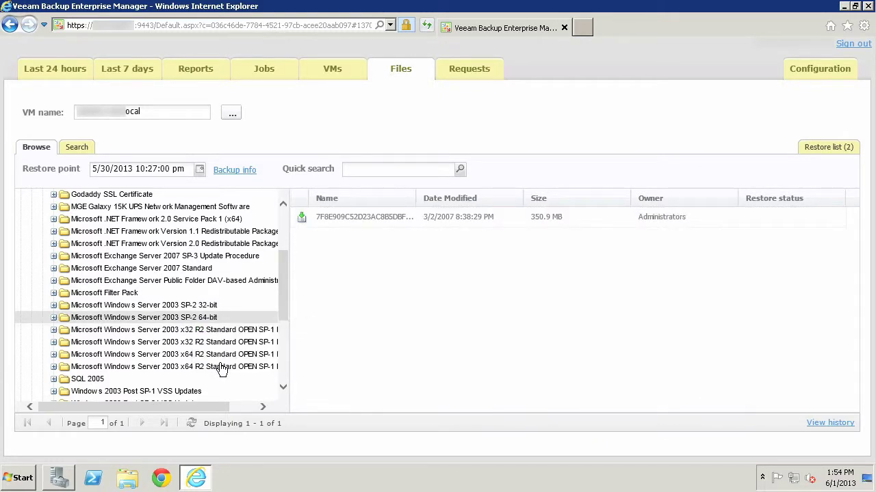
Open the Restore list (2) and prepare both items as download packages.
click(831, 150)
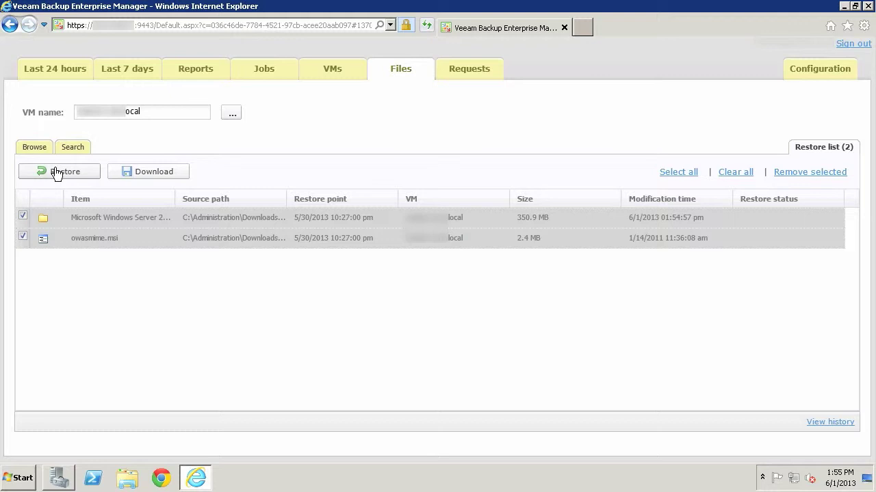
click(152, 175)
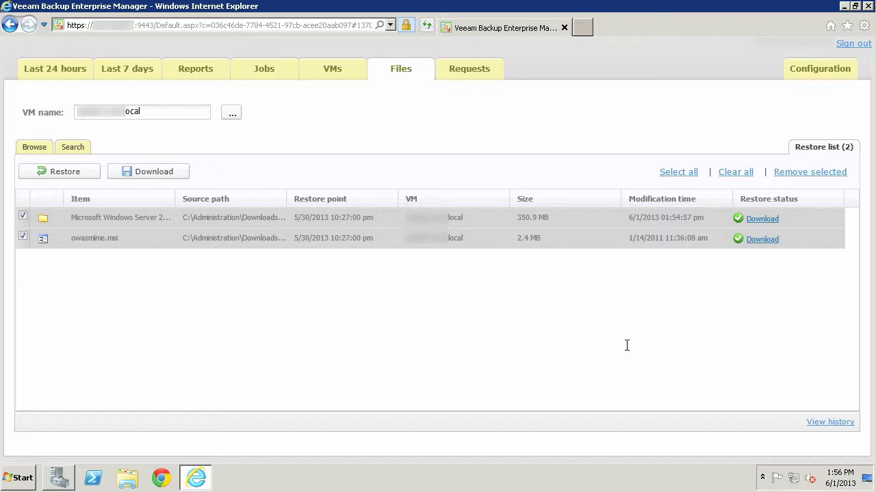
Download the restored items and save FLR_20130601_135524.zip to the Desktop.
click(771, 223)
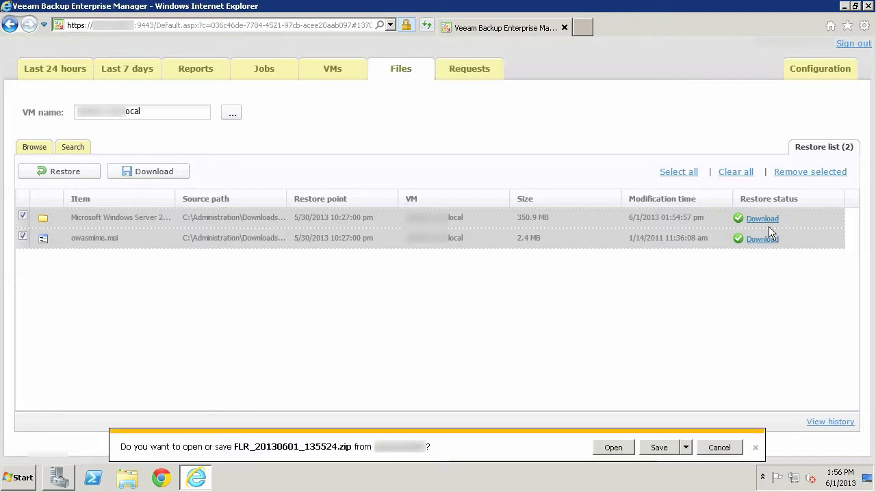
click(686, 451)
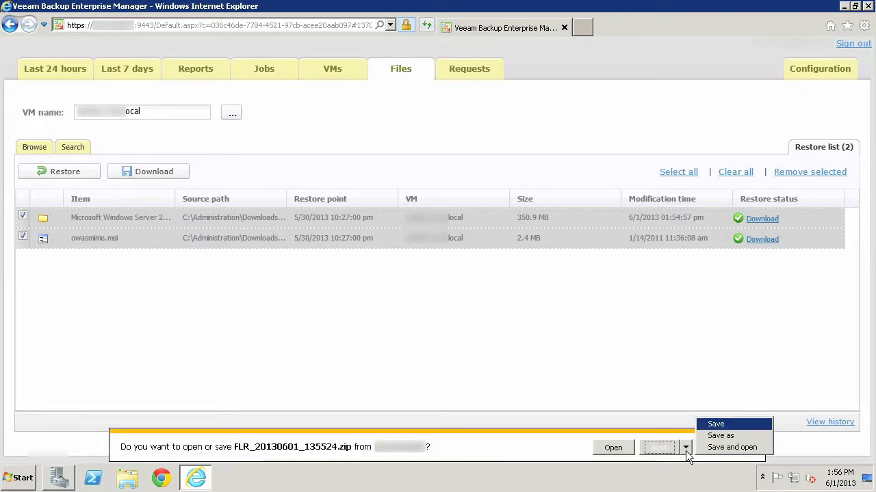
click(714, 436)
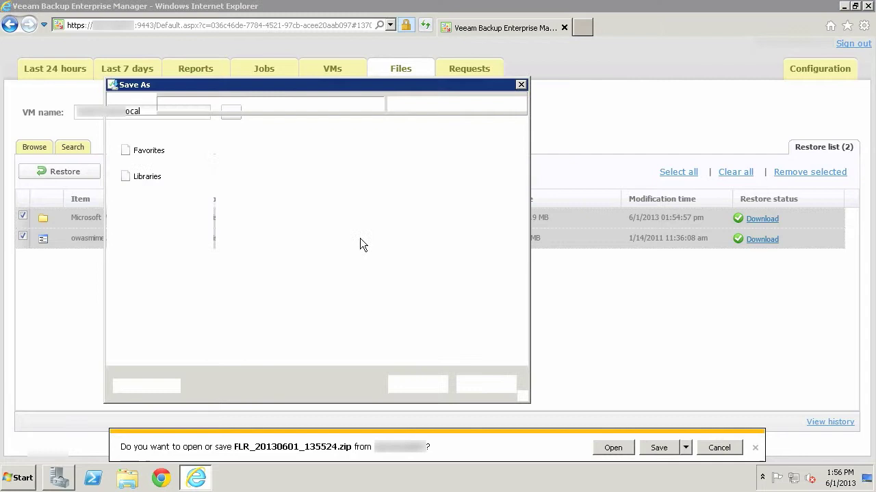
click(151, 164)
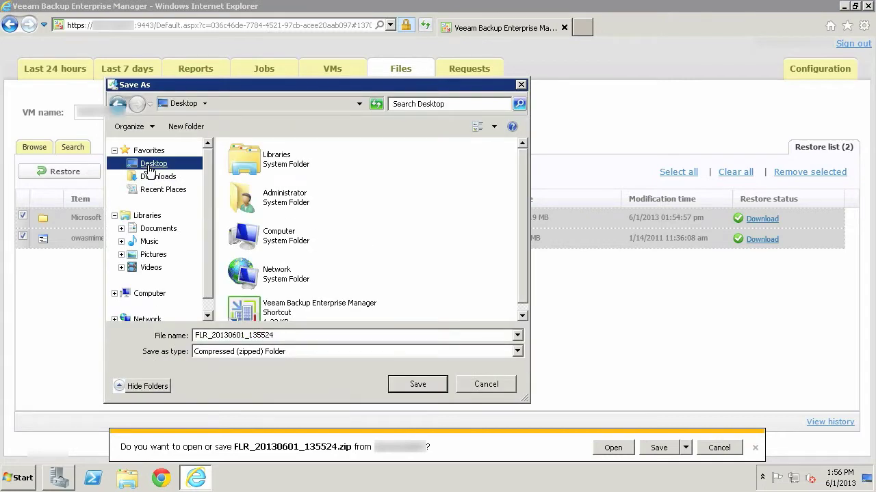
click(418, 384)
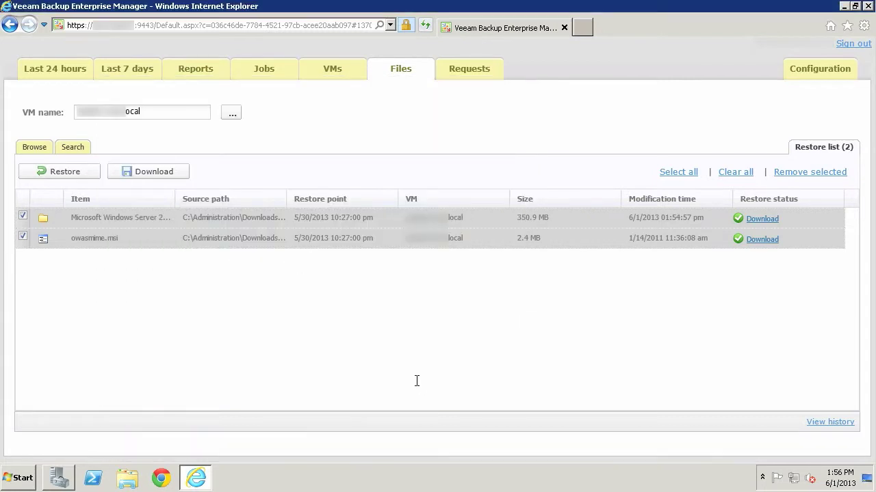
Open FLR_20130601_135524.zip from the desktop and widen Name to show SP-2 64-bit and owasmime in full.
click(871, 479)
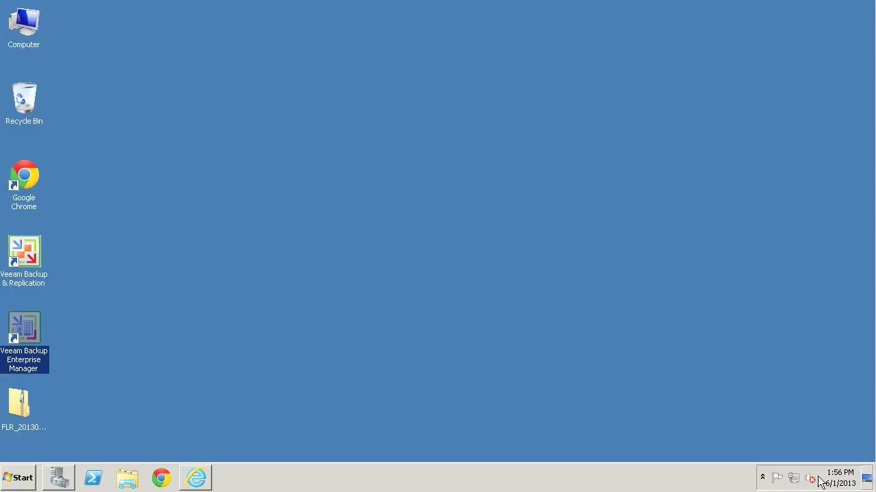
double_click(19, 405)
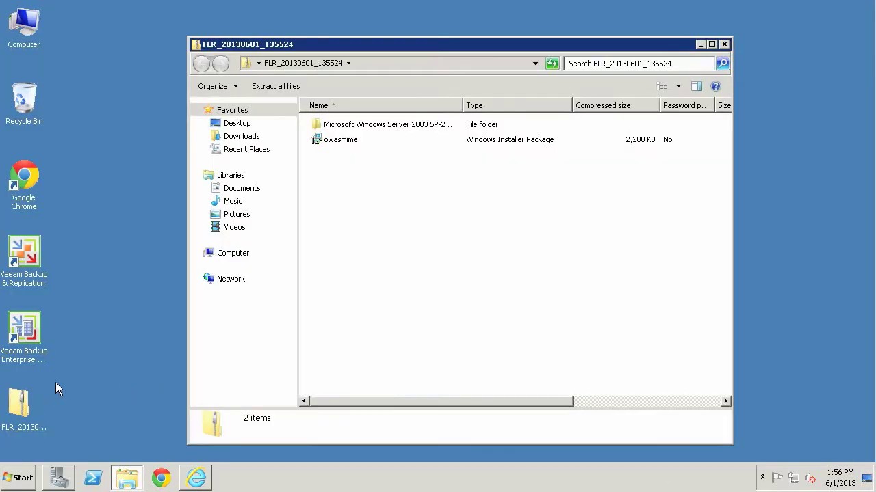
double_click(463, 106)
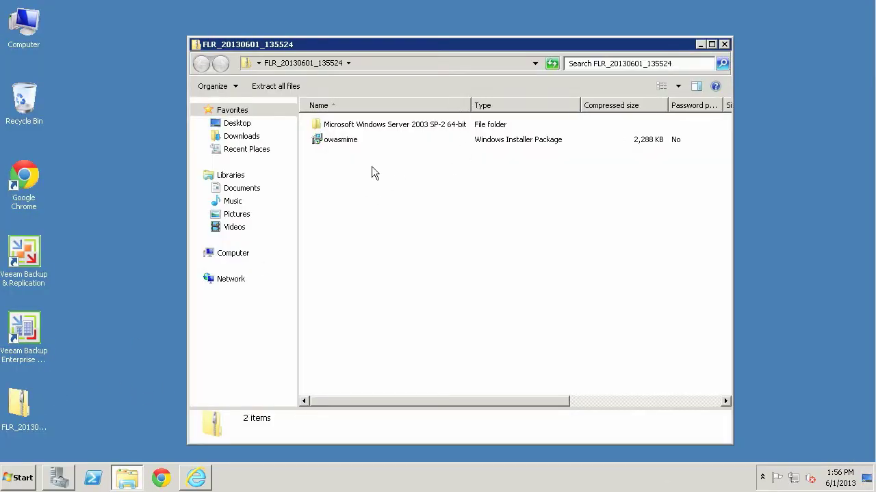
key(ctrl+a)
click(363, 216)
Return to the web console and restore both listed items to C:\Administration\Downloads.
click(198, 479)
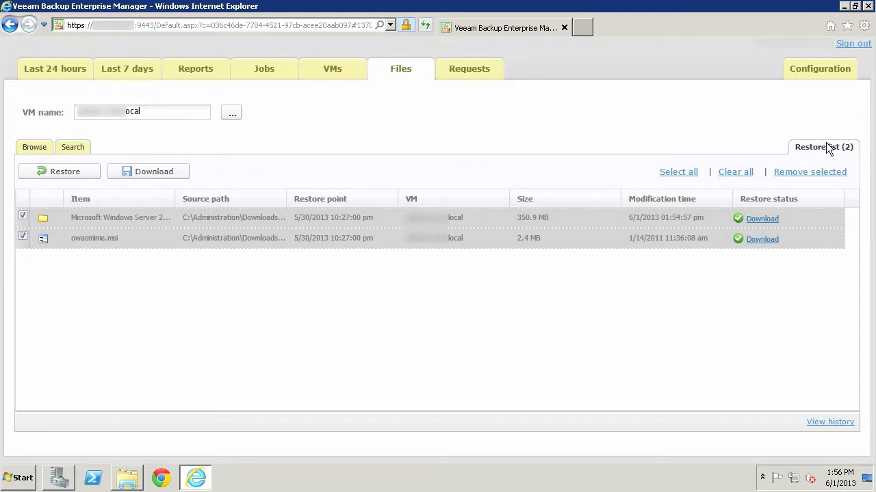
click(65, 171)
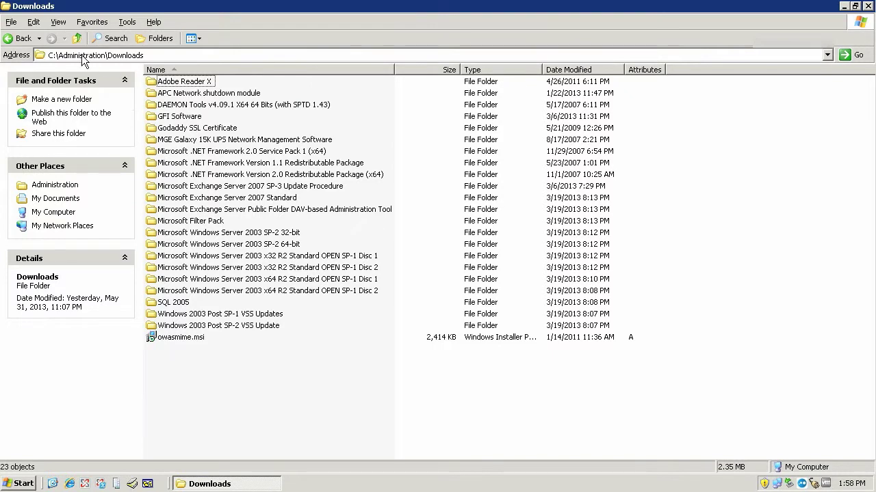
click(248, 246)
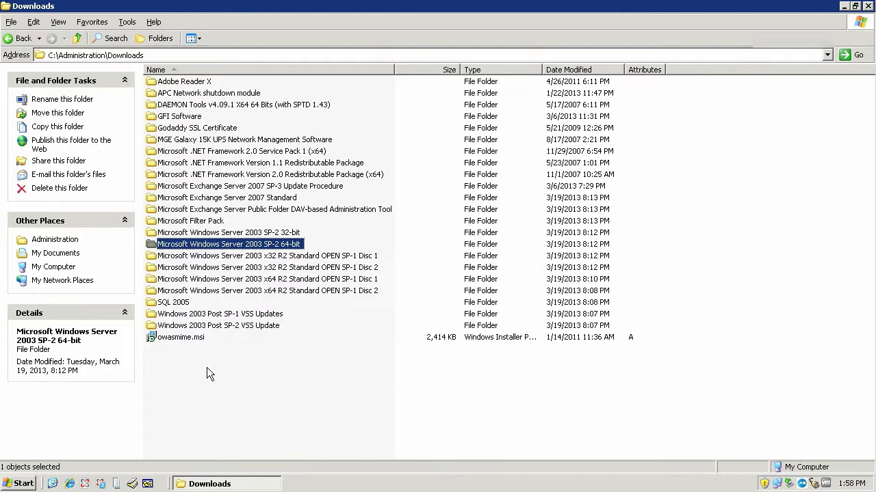
click(351, 417)
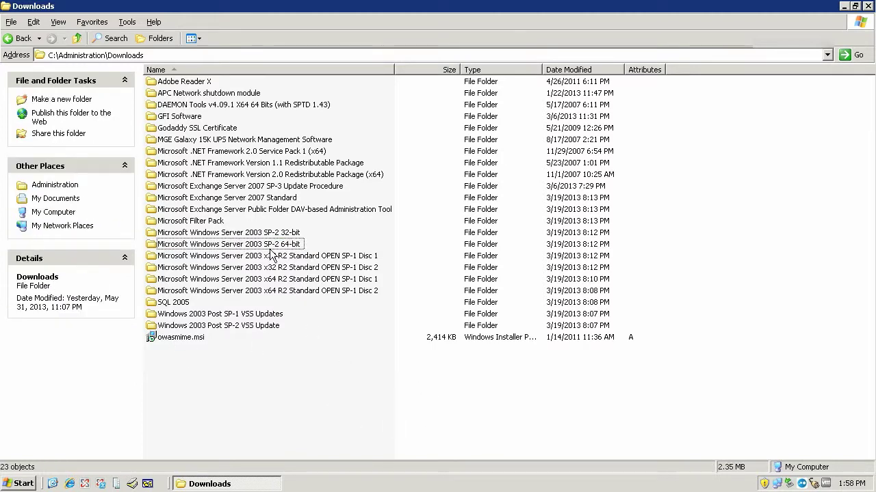
click(268, 247)
click(177, 340)
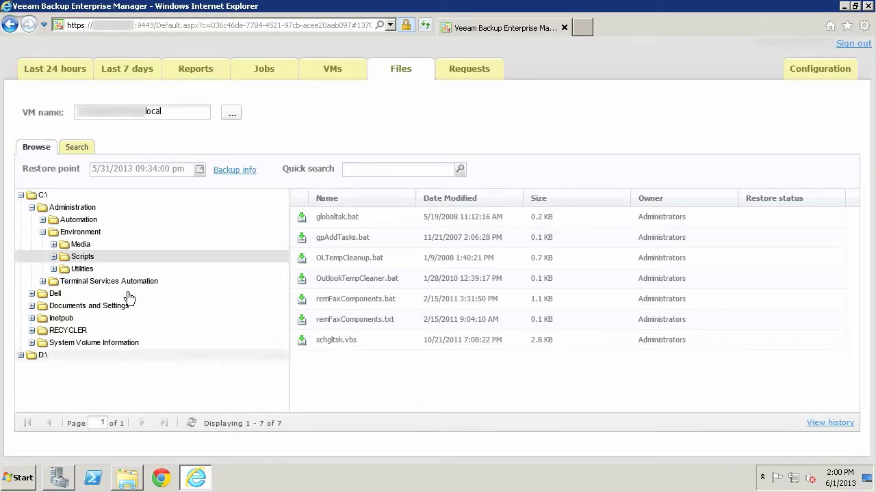
Select globaltsk.bat among the seven files in the Scripts folder.
click(381, 217)
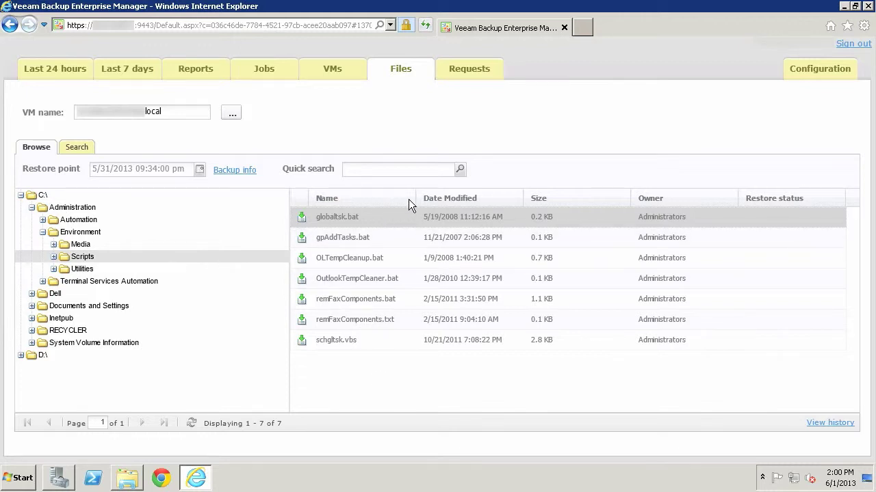
Search the VM's files for globaltsk.bat, finding it in C:\Administration\Environment\Scripts (0.2 KB).
click(83, 148)
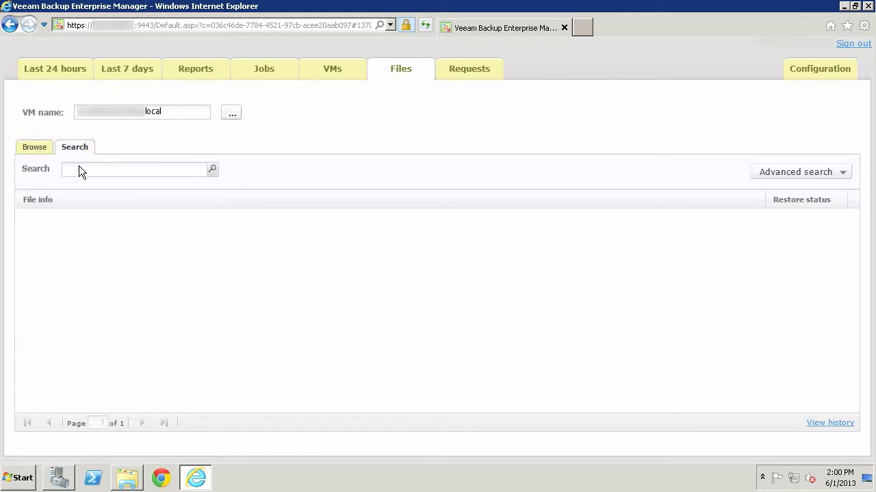
click(80, 168)
text(globaltsk.bat)
key(Return)
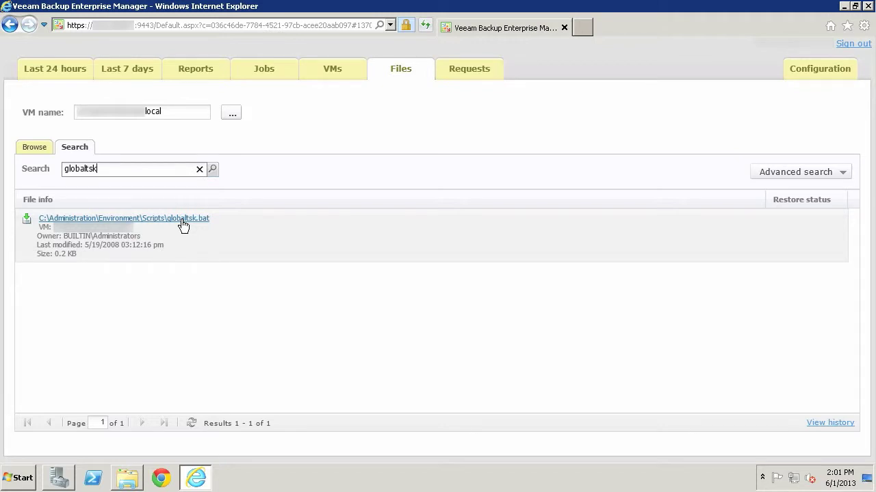
Show the Restore / Download / Add to restore list menu for the globaltsk.bat result.
click(183, 222)
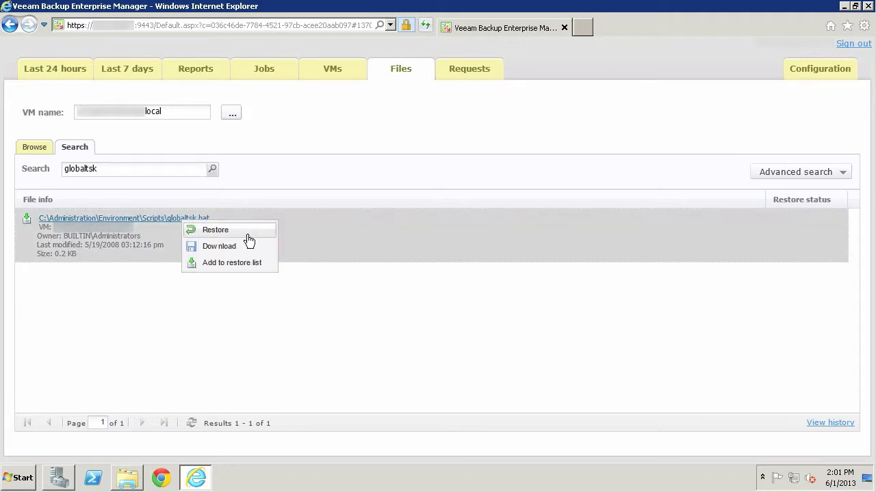